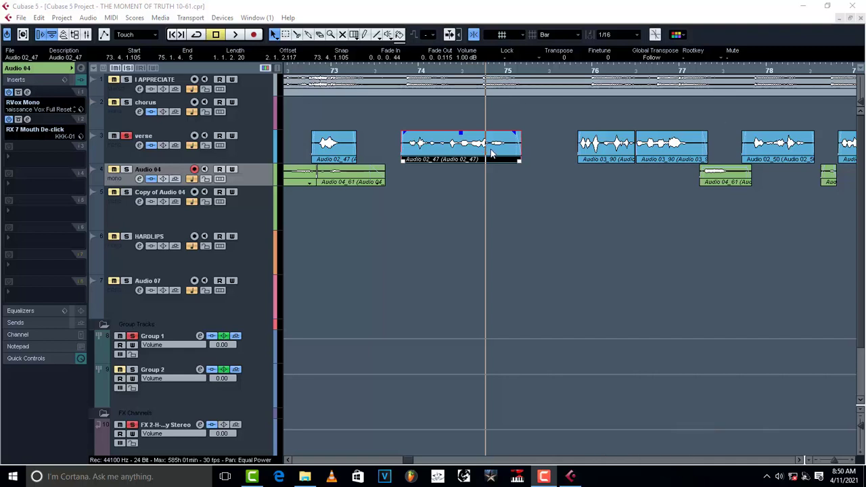
Show the Transport panel and open the selected verse clip in the Sample Editor, placing the cursor just after beat 4 of bar 74.
key(F2)
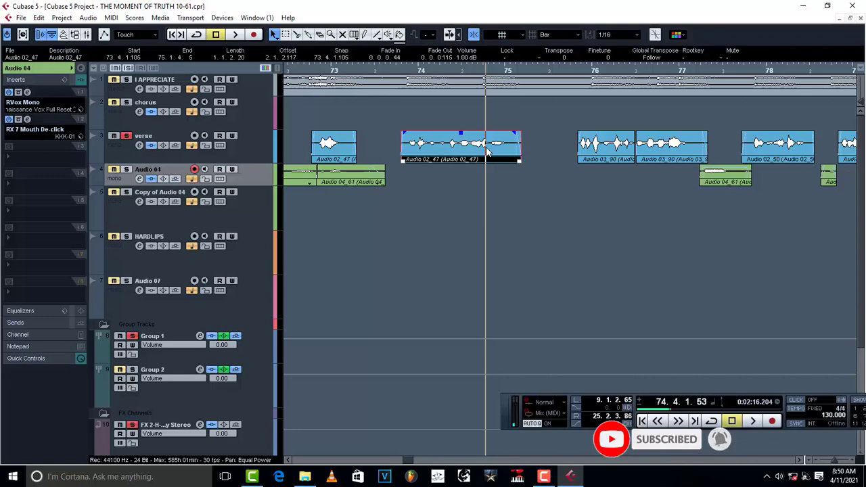
double_click(487, 152)
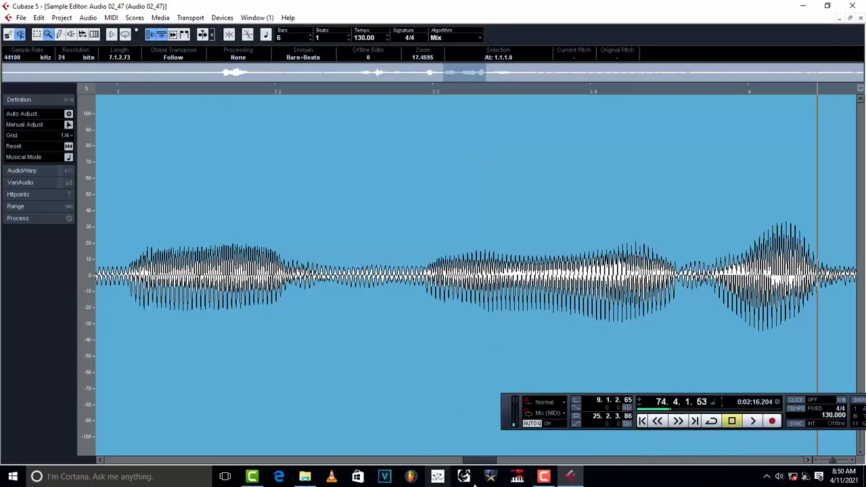
drag(482, 463, 506, 463)
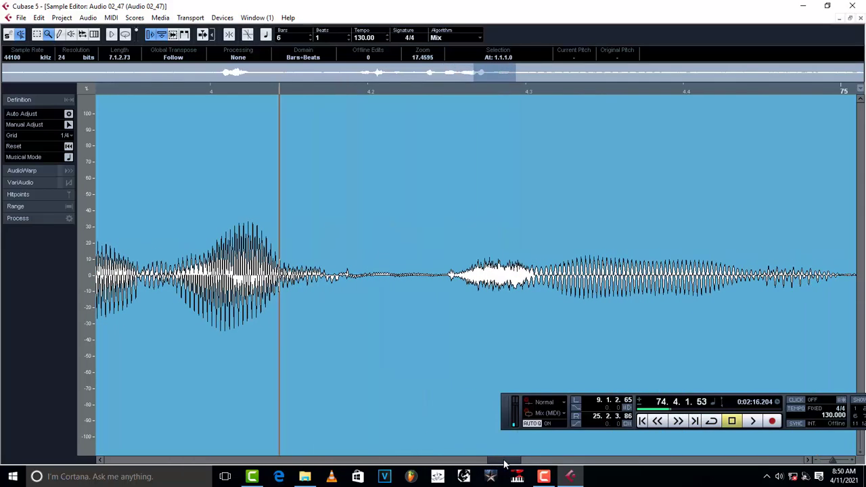
click(300, 91)
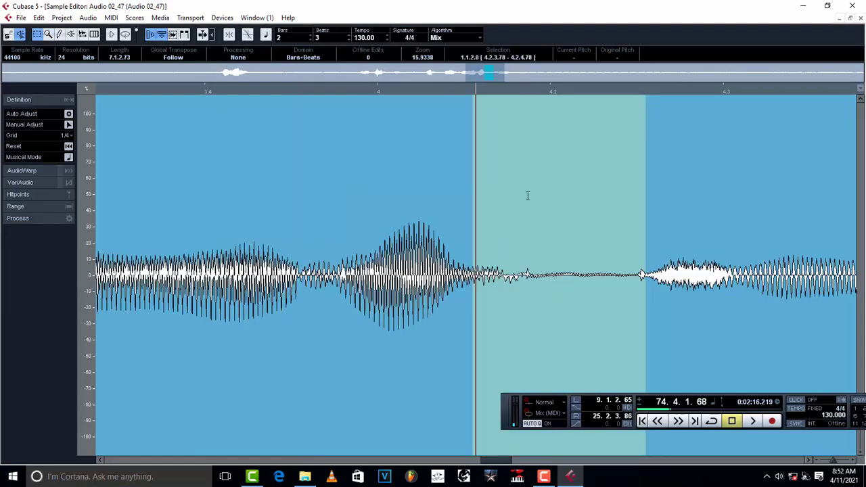
Play the selected quiet passage after beat 4 several times to listen for the mouth click.
key(space)
key(space)
key(space)
key(space)
key(space)
key(space)
Preview and process a Normalize of the selected quiet passage with the maximum at 0.00 dB.
right_click(483, 278)
click(483, 278)
ctrl+right_click(485, 278)
mouse_move(560, 194)
click(666, 270)
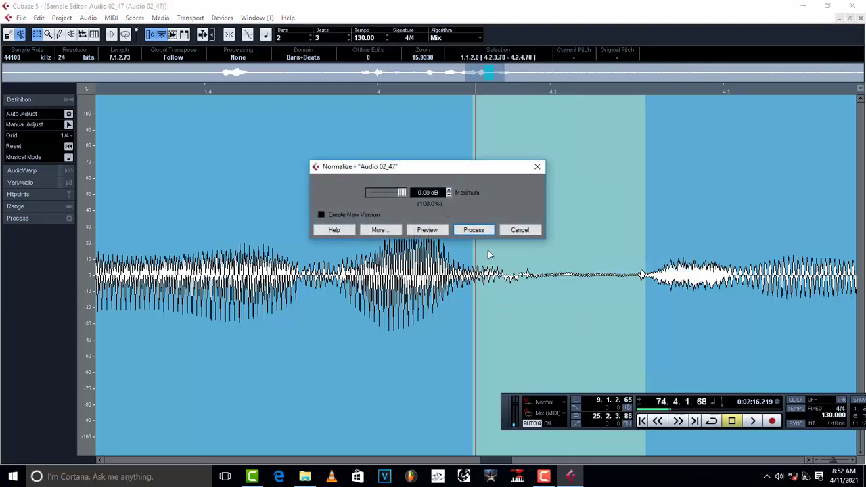
click(431, 231)
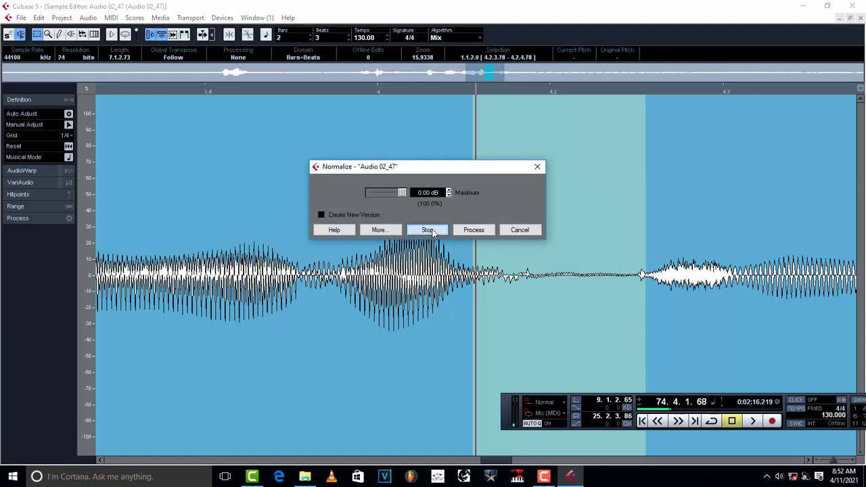
click(430, 231)
click(471, 230)
Play the normalized passage several times and undo the normalization.
key(space)
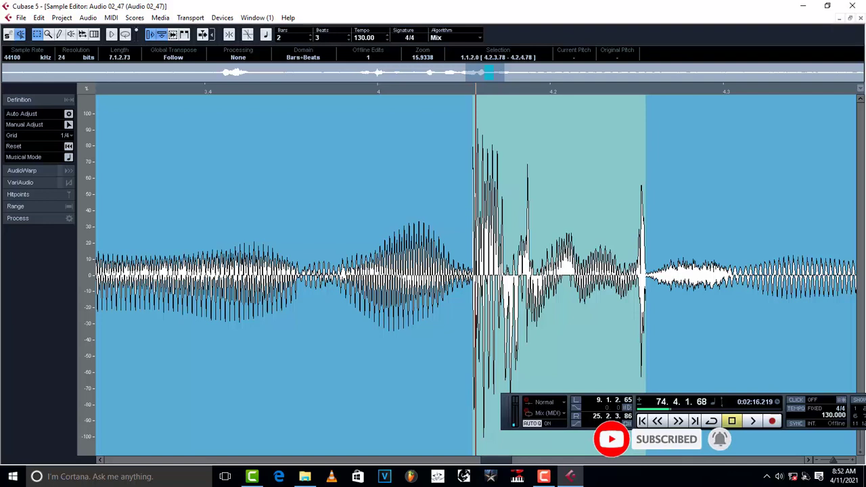
key(space)
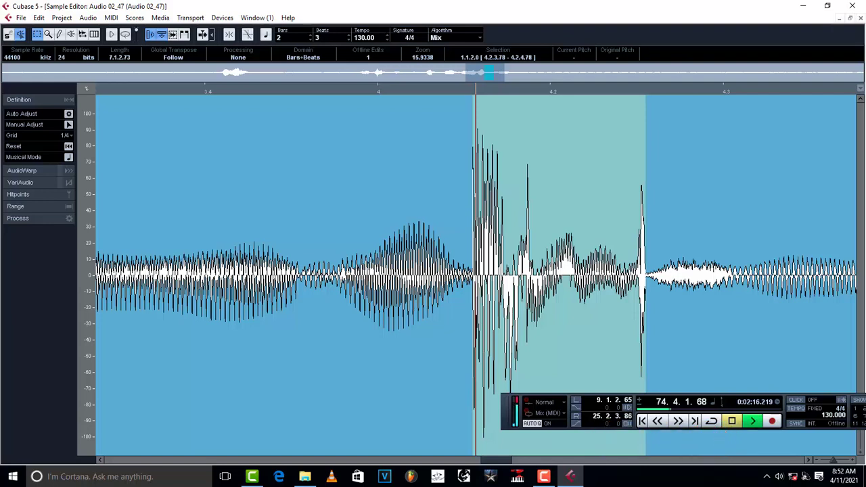
key(space)
key(space)
key(space)
key(space)
key(space)
key(ctrl+z)
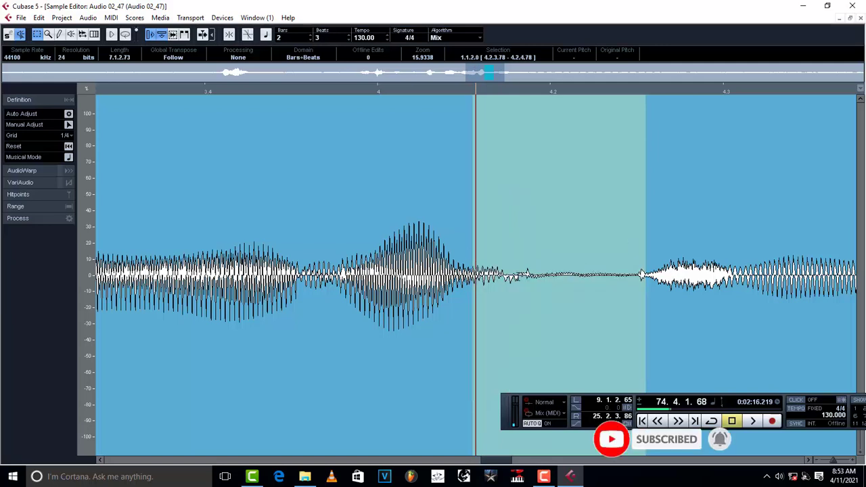
Examine the waveform at the start of the selected passage, both close up and in wider context.
key(h)
key(h)
key(h)
key(h)
key(h)
key(h)
key(g)
key(g)
key(g)
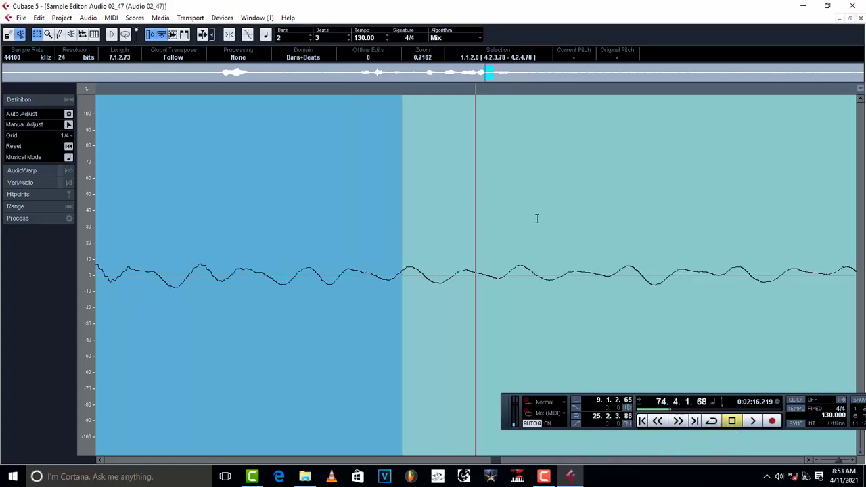
key(g)
key(g)
key(g)
key(g)
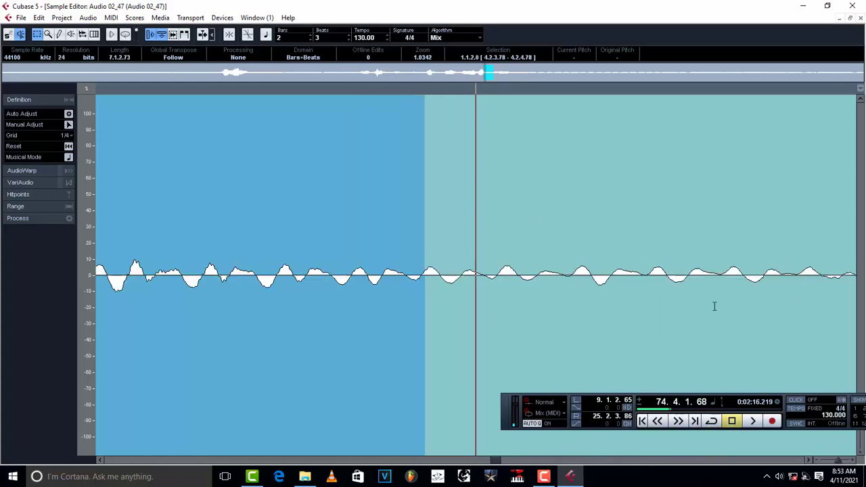
key(g)
key(g)
key(g)
key(g)
key(g)
key(g)
key(g)
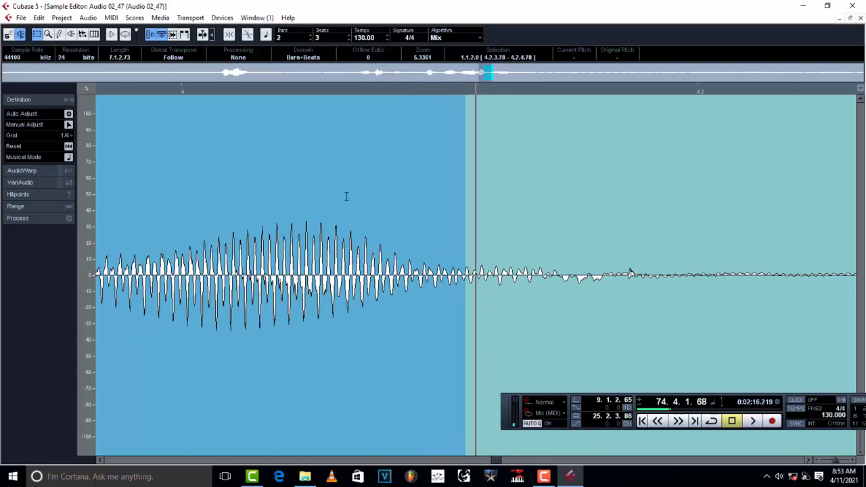
key(g)
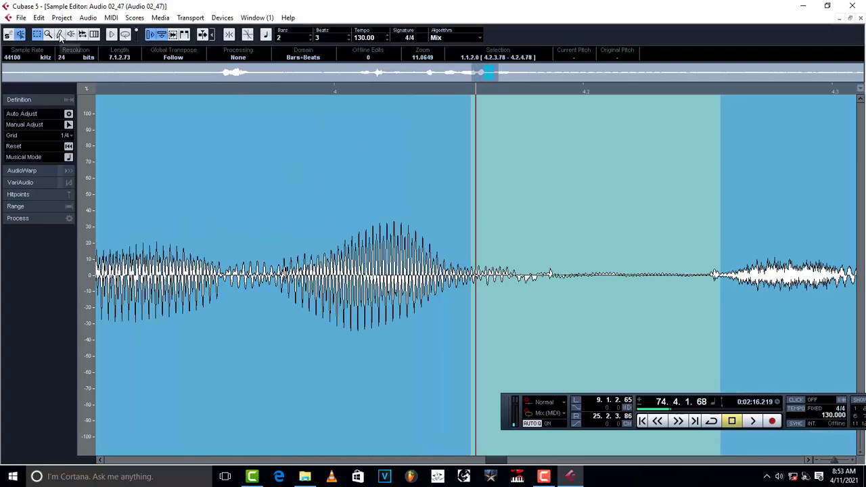
Zoom the waveform in to a resolution below 1 and activate the Draw tool.
click(59, 34)
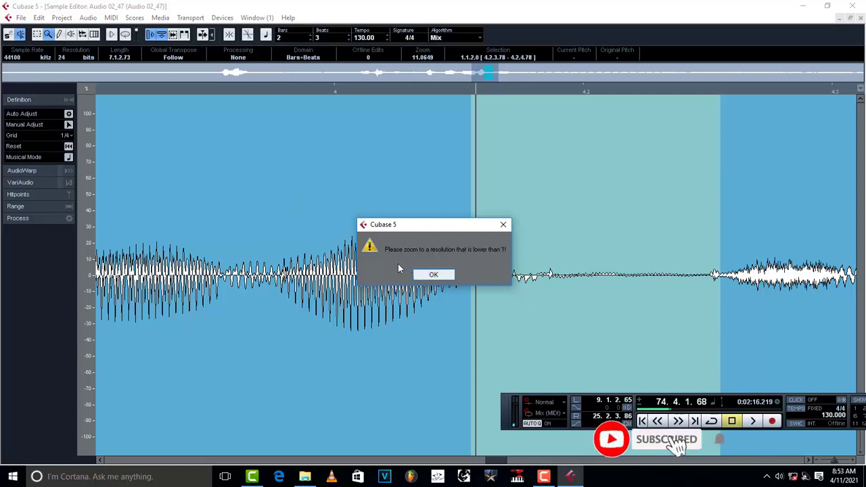
click(432, 274)
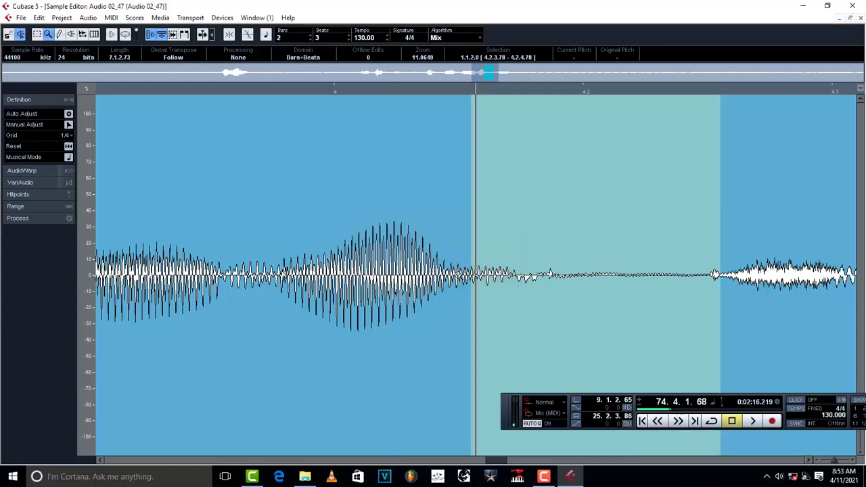
key(h)
key(h)
key(h)
key(h)
key(h)
key(h)
key(h)
key(h)
key(h)
key(h)
key(h)
key(h)
key(h)
key(h)
key(h)
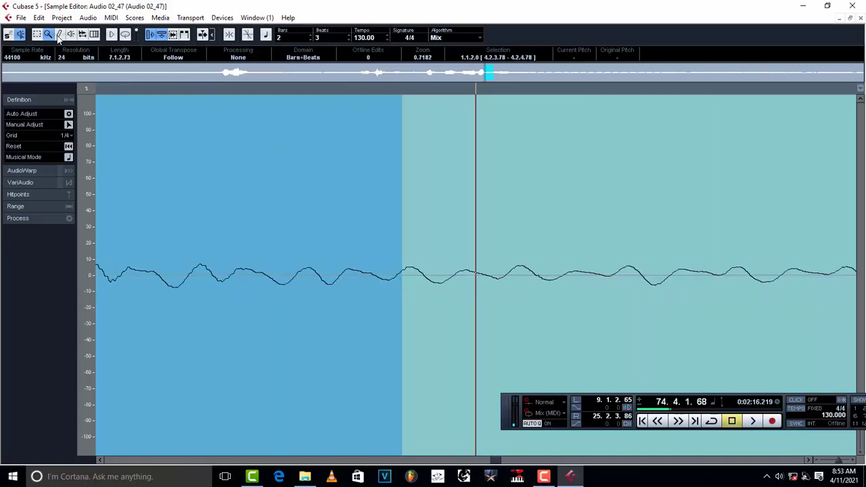
click(59, 37)
Flatten the waveform in the quiet passage from about 4.2.3.115 to 4.2.3.118 with the Draw tool and play it back.
click(500, 462)
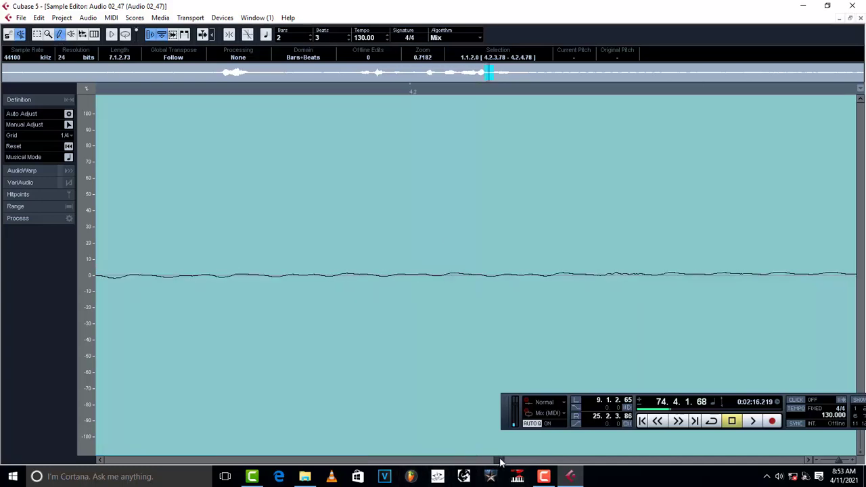
drag(501, 462, 495, 461)
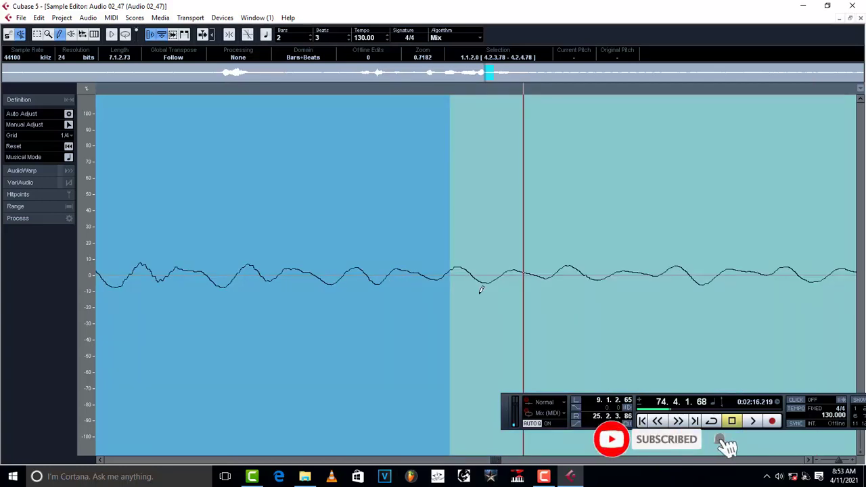
drag(441, 273, 847, 273)
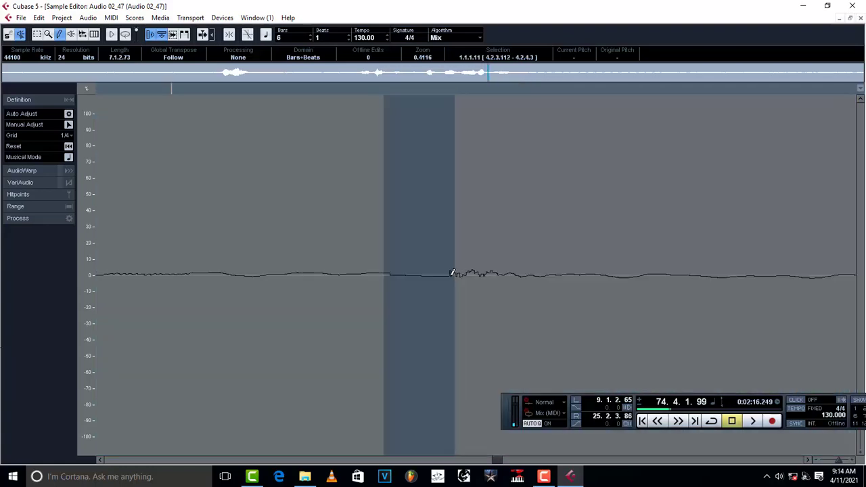
drag(453, 273, 575, 272)
key(space)
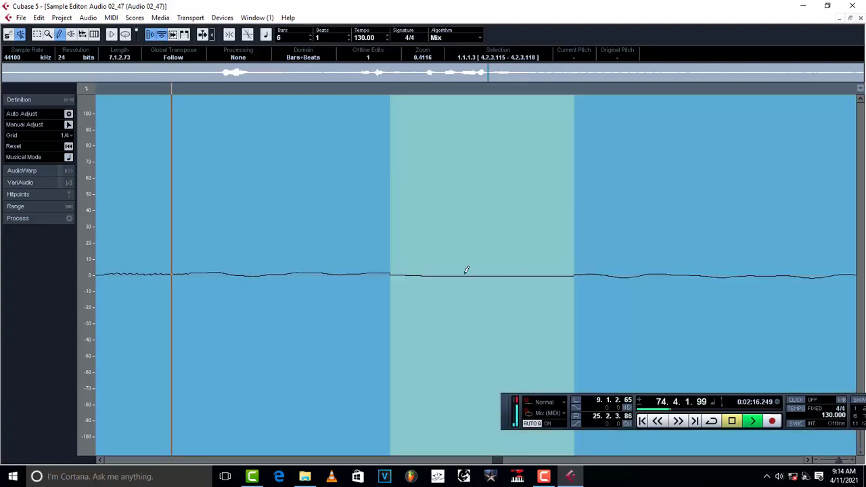
key(space)
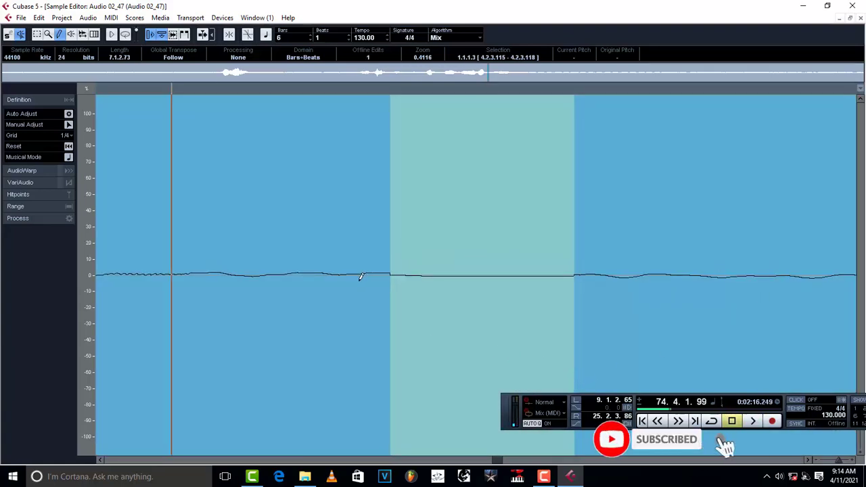
Draw a nearly flat line from the playback cursor at 74.4.1.99 to the flattened section and listen to it.
key(space)
mouse_move(172, 270)
mouse_down()
mouse_move(427, 273)
mouse_move(172, 272)
mouse_up()
key(space)
key(space)
key(space)
Redraw the line smoothly from about 4.2.3.116 back to 4.2.3.111, just before the cursor, and play the passage.
key(space)
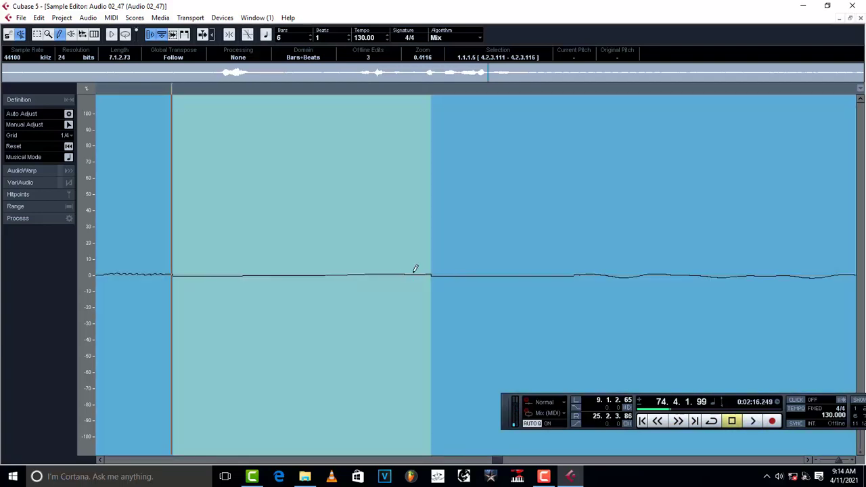
drag(457, 272, 165, 271)
key(space)
key(space)
key(space)
key(space)
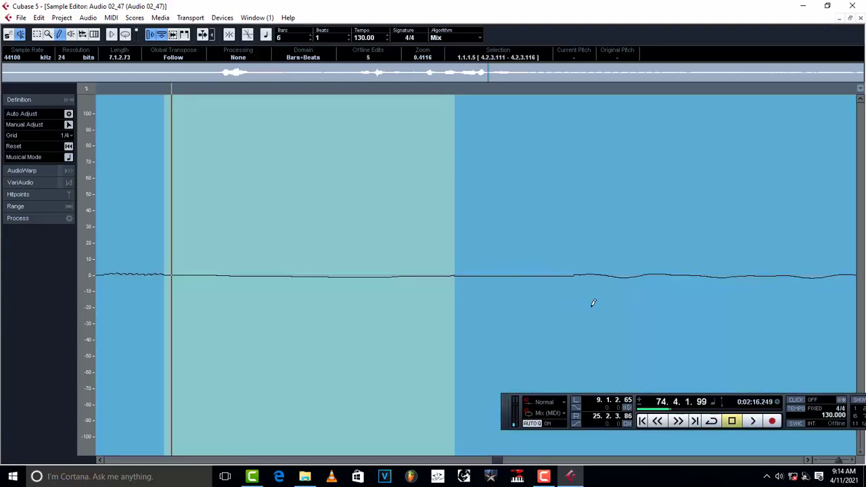
key(space)
key(space)
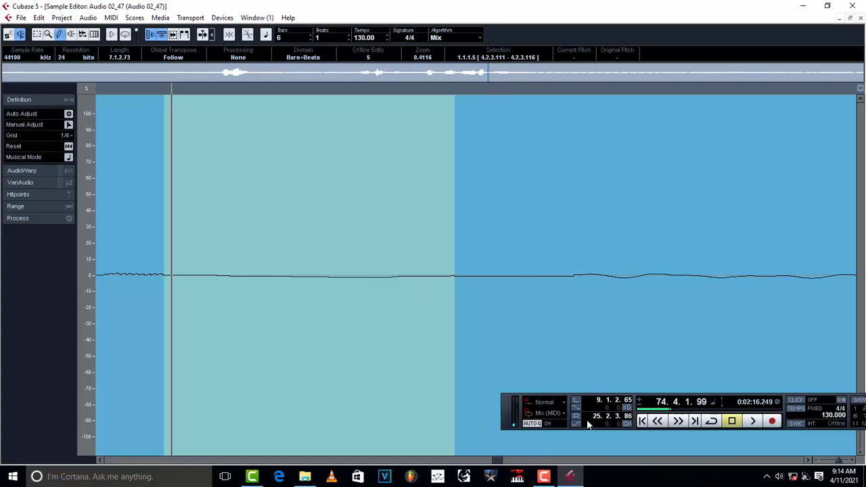
Smooth the ripples directly after the flattened section by drawing a line over them and play the result.
drag(496, 461, 495, 461)
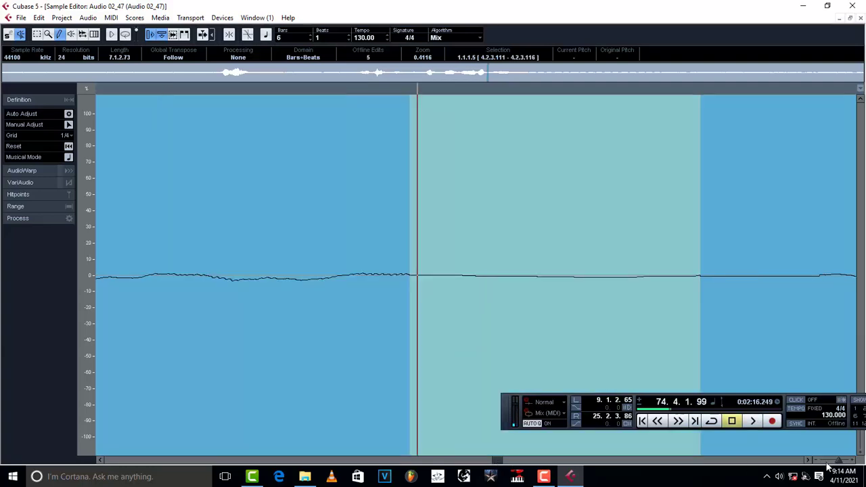
scroll(814, 460, right, 3)
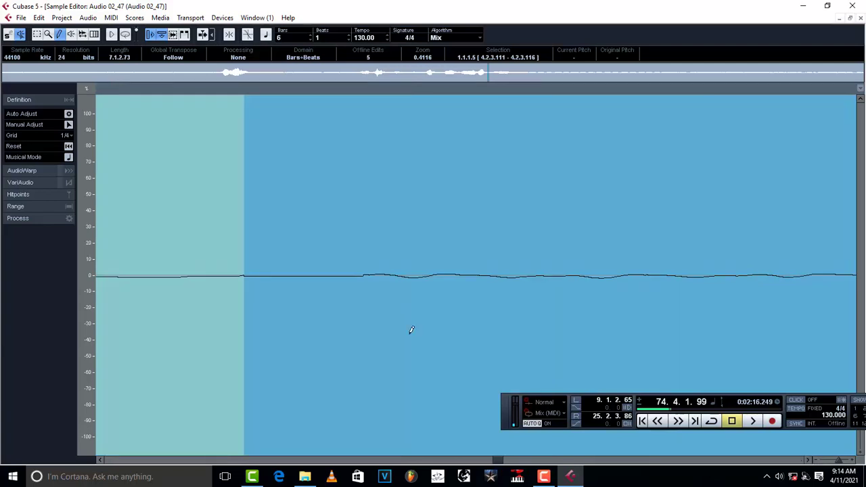
drag(627, 272, 349, 270)
key(space)
key(space)
Redraw the waveform nearly flat between about 4.2.3.118 and 4.2.4.3 and listen to the edit.
drag(639, 272, 459, 274)
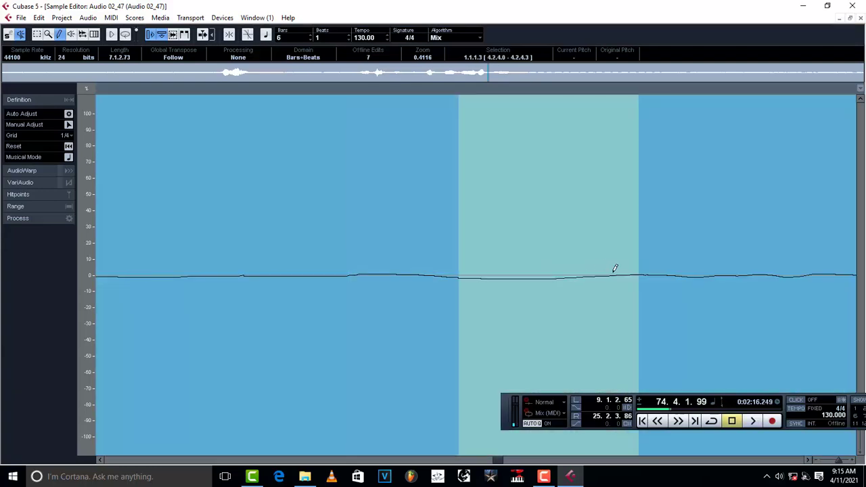
drag(637, 271, 325, 272)
key(space)
key(space)
key(space)
View the whole vocal phrase and play the repaired spot repeatedly from 74.4.1.54.
key(h)
key(h)
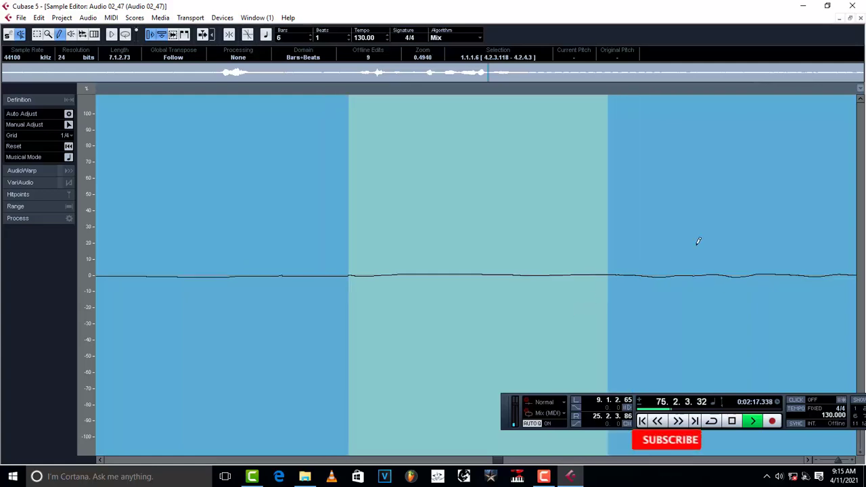
key(g)
key(g)
key(g)
key(g)
key(g)
key(g)
key(g)
key(g)
key(g)
key(g)
key(g)
key(g)
key(g)
key(g)
key(g)
key(g)
key(g)
key(g)
key(g)
key(g)
key(space)
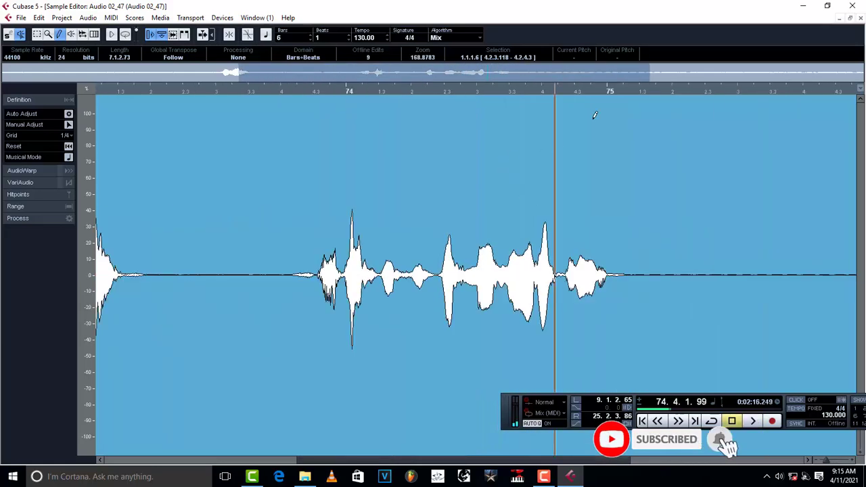
key(space)
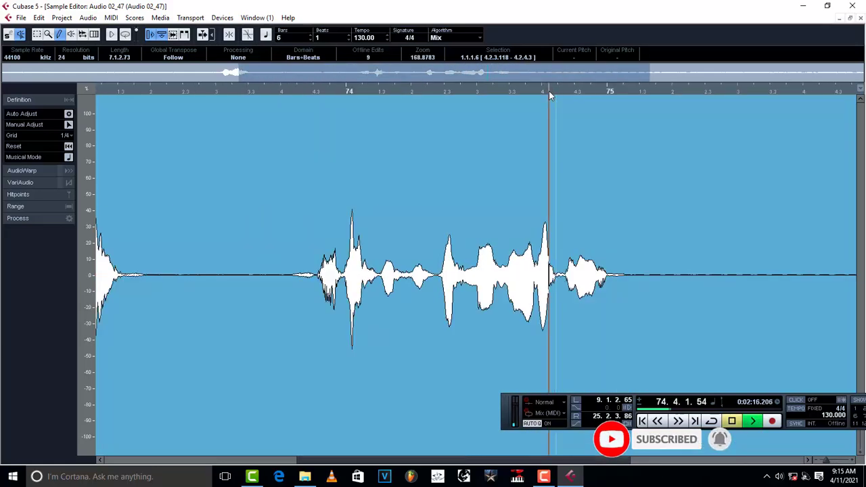
click(548, 91)
click(548, 90)
click(549, 91)
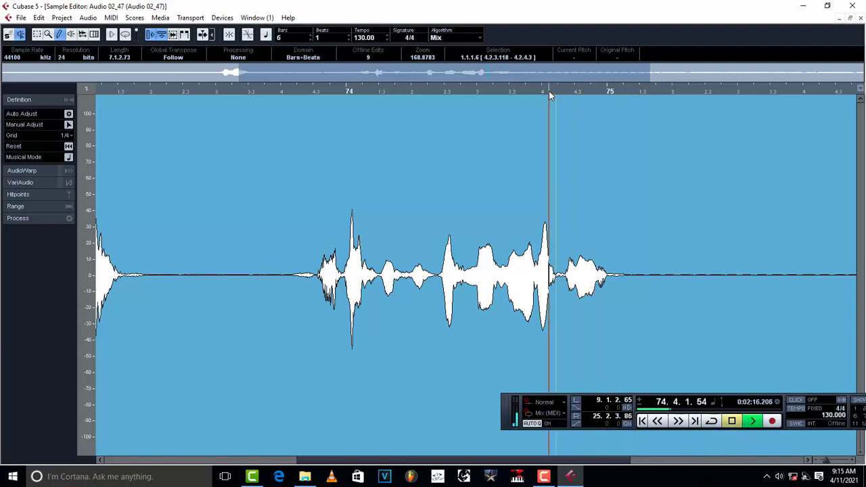
click(548, 91)
Examine the waveform around 74.4.1.54 at sample level and across the neighbouring syllables.
click(59, 35)
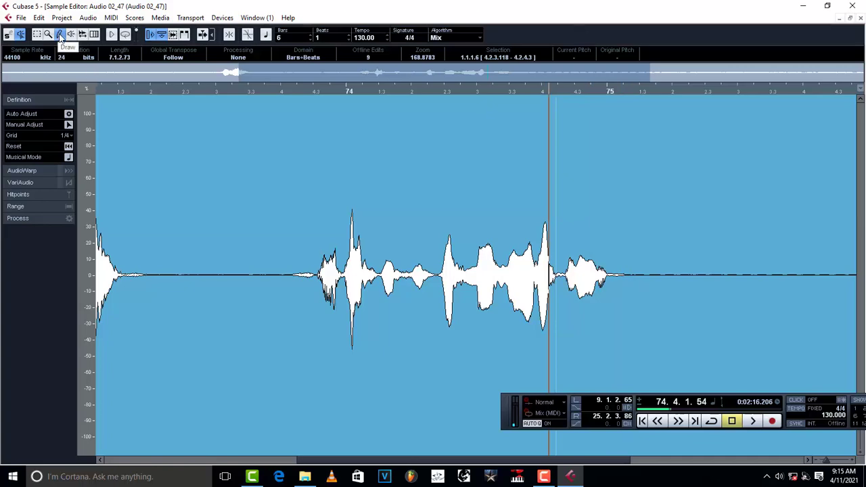
key(h)
key(h)
key(h)
key(h)
key(h)
key(h)
key(h)
key(h)
key(h)
key(h)
key(h)
key(h)
key(h)
key(h)
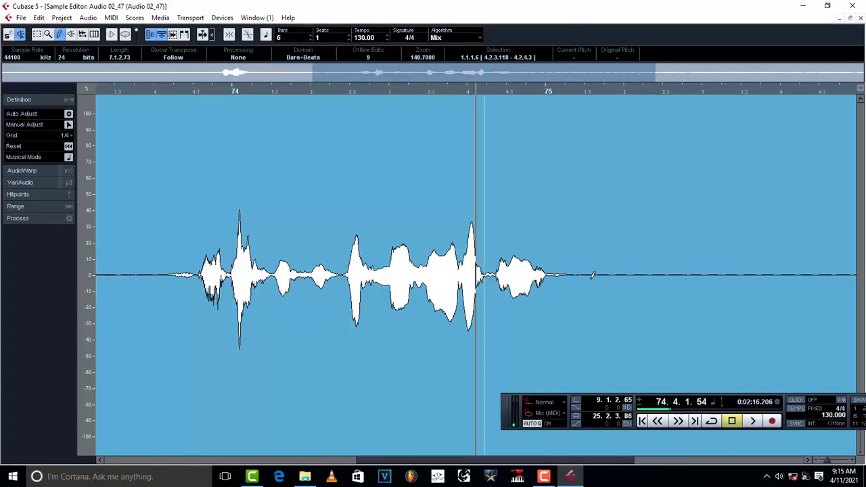
key(h)
key(h)
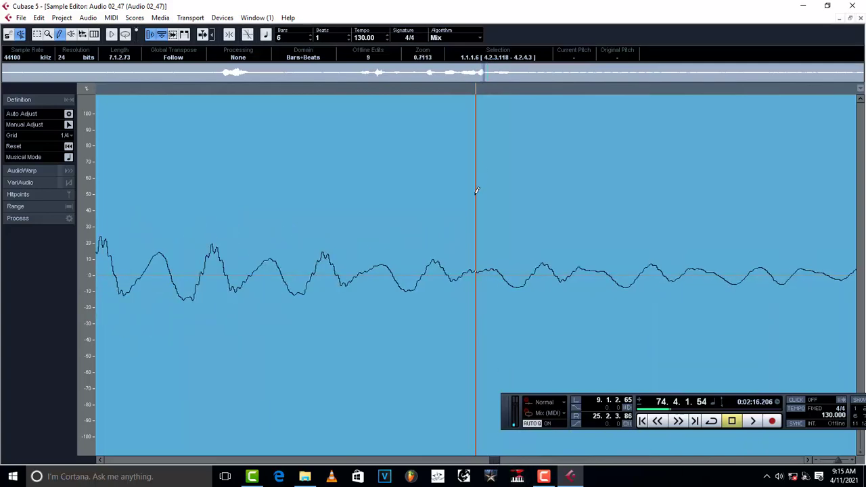
key(g)
key(g)
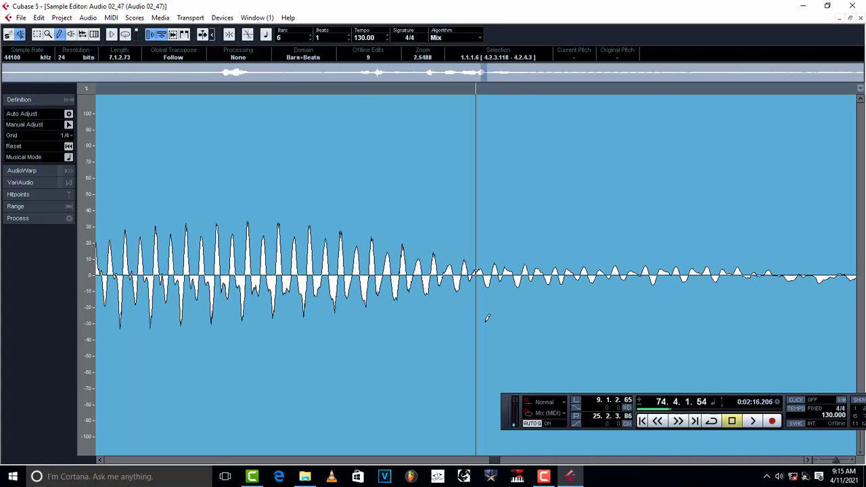
key(g)
key(g)
key(g)
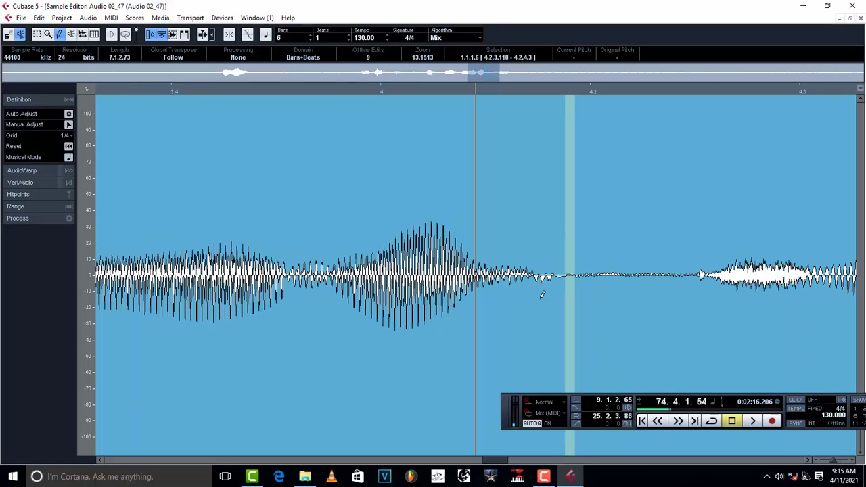
Try to activate the Draw tool while the waveform is zoomed out to a resolution of 13.1513.
click(37, 35)
click(60, 34)
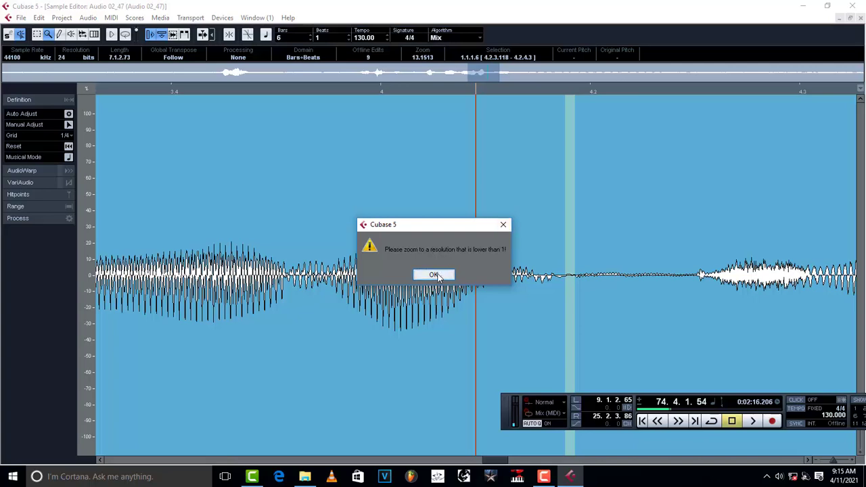
click(443, 274)
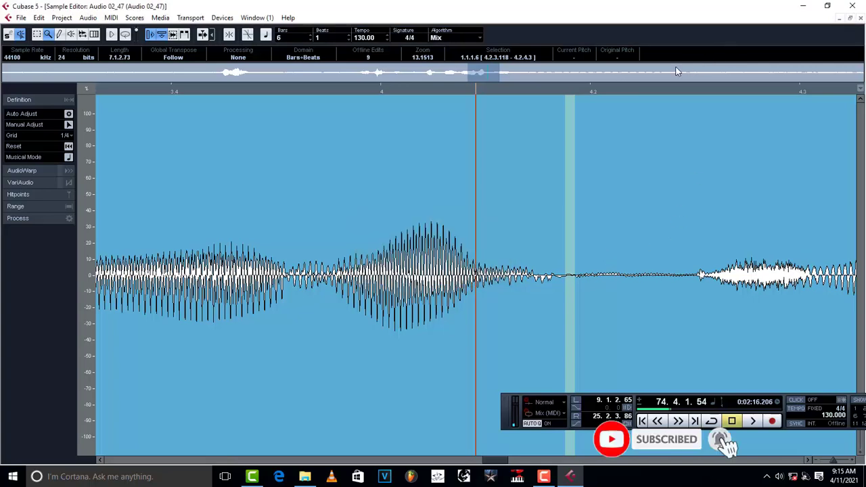
Move the cursor to 74.4.1.105 and draw over the small kink at about 4.2.3.118 with the Draw tool.
click(563, 90)
key(h)
key(h)
key(h)
key(h)
key(h)
key(h)
key(h)
key(h)
key(h)
key(h)
key(h)
key(h)
key(h)
key(h)
key(h)
key(h)
key(h)
key(h)
key(h)
key(h)
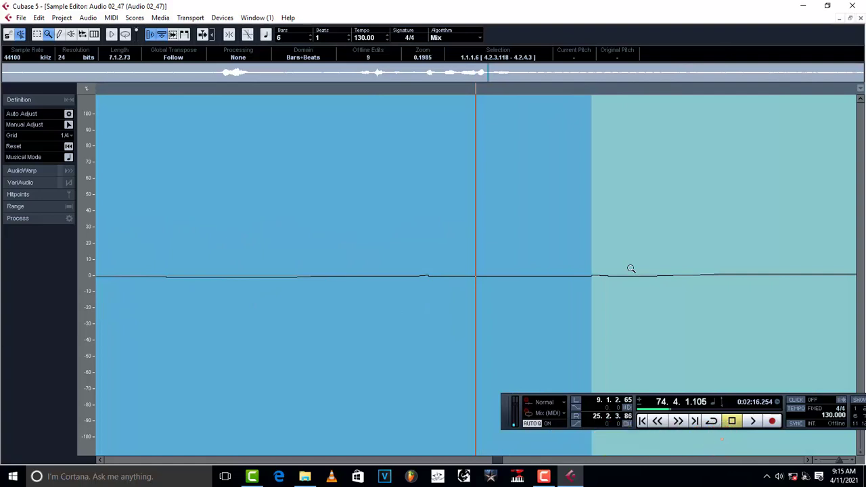
click(60, 35)
mouse_move(615, 271)
mouse_down()
mouse_move(577, 273)
mouse_move(609, 274)
mouse_up()
key(g)
key(g)
key(g)
key(g)
key(g)
key(g)
key(g)
key(g)
key(g)
key(g)
key(g)
key(g)
key(g)
key(g)
key(g)
key(g)
key(g)
key(g)
key(g)
key(g)
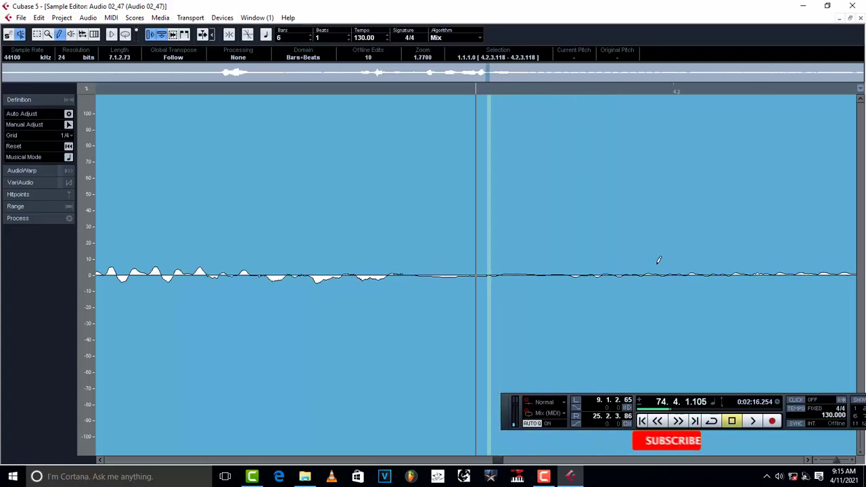